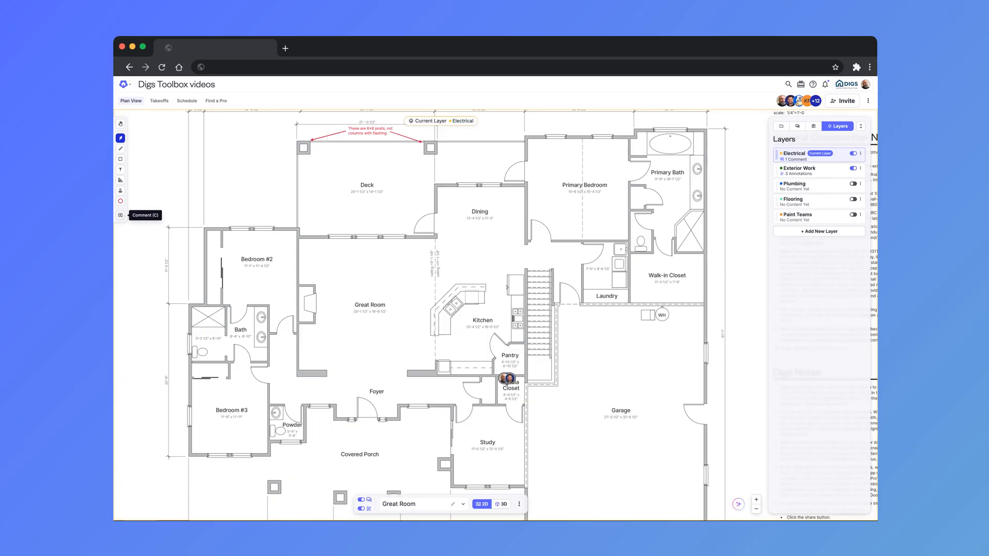
# Draw a red freehand zigzag with a straight line beneath it above Bedroom #2 on the Electrical layer
pyautogui.press('p')
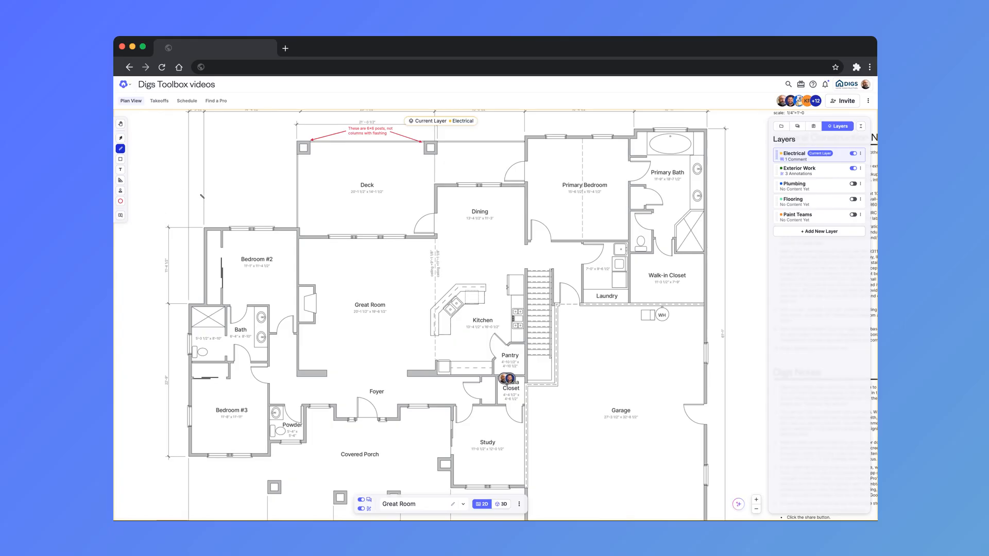
pyautogui.moveTo(200, 190); pyautogui.dragTo(283, 188)
pyautogui.moveTo(201, 210); pyautogui.dragTo(288, 208)
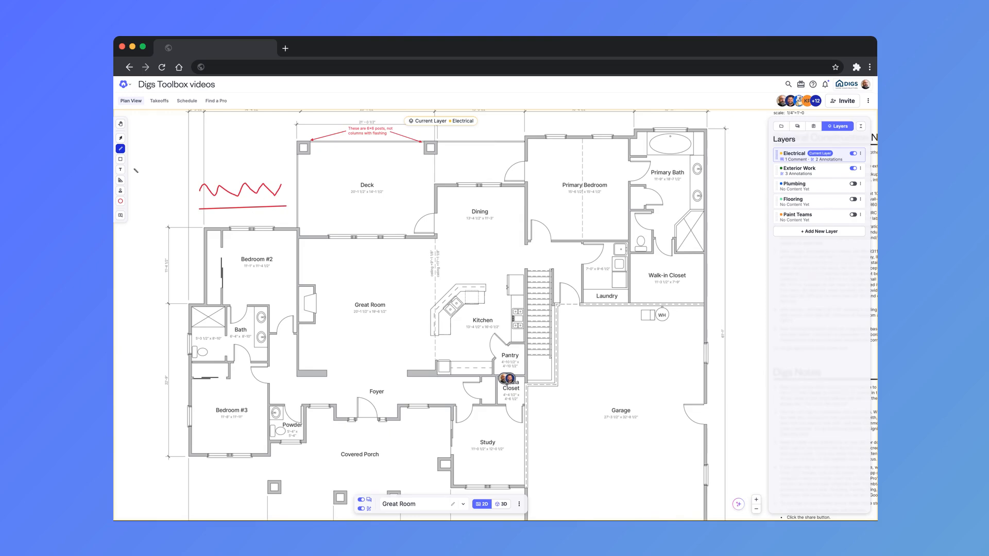
# Turn on the Paint Teams layer and move it to the top of the layer list
pyautogui.click(121, 161)
pyautogui.click(852, 214)
pyautogui.moveTo(775, 217); pyautogui.dragTo(769, 157)
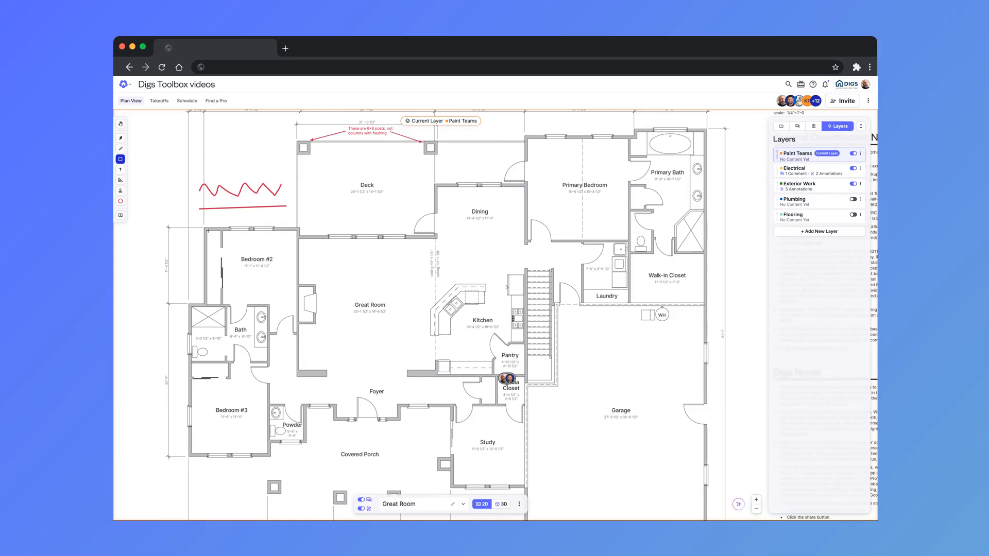
# Outline Bedroom #2 with a red rectangle and place the text "Red = Paint code 12245" above it
pyautogui.moveTo(222, 231); pyautogui.dragTo(296, 303)
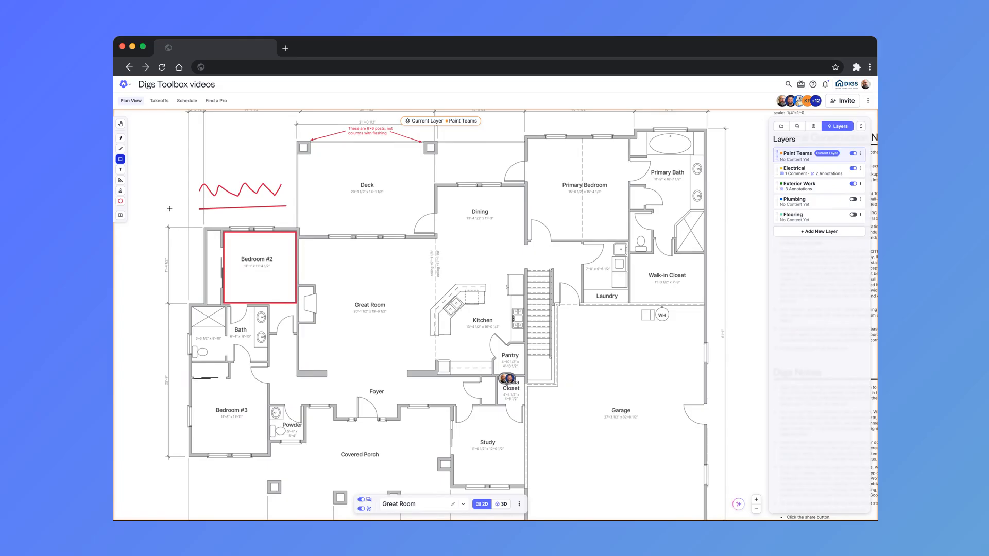
pyautogui.click(120, 170)
pyautogui.click(244, 279)
pyautogui.write('Red  = Paint code 12245')
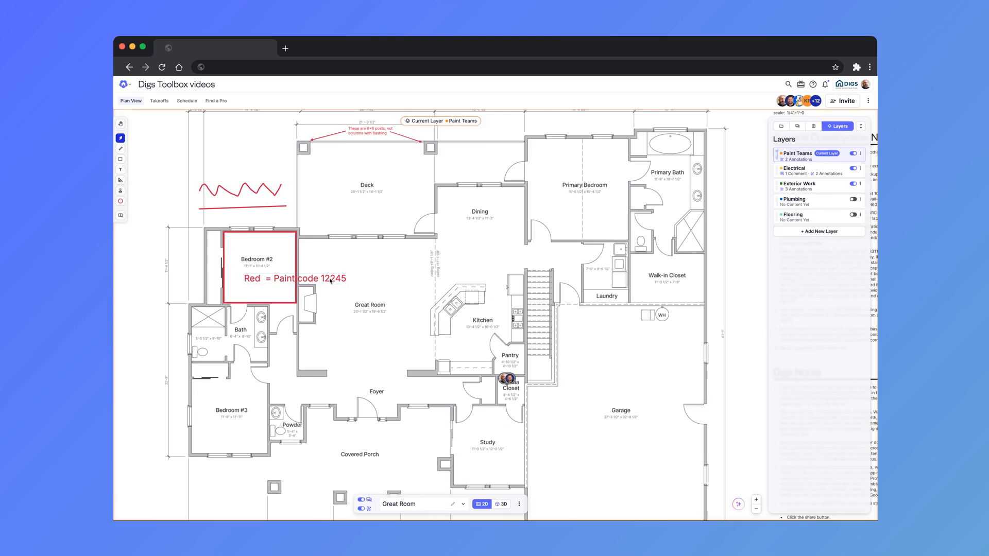
pyautogui.moveTo(330, 280); pyautogui.dragTo(248, 220)
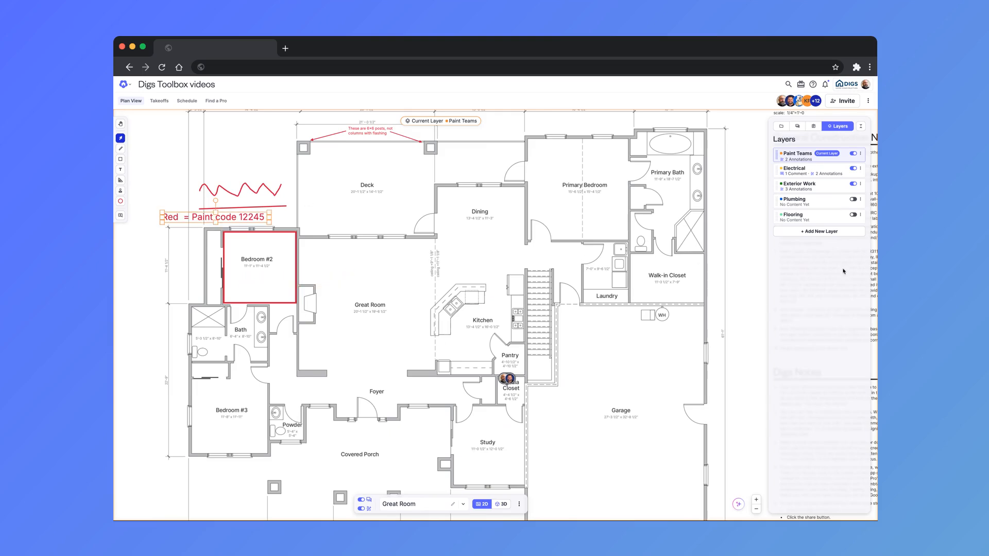
# Toggle the visibility of the Paint Teams and Exterior Work layers to compare their annotations, leaving Paint Teams hidden
pyautogui.click(853, 154)
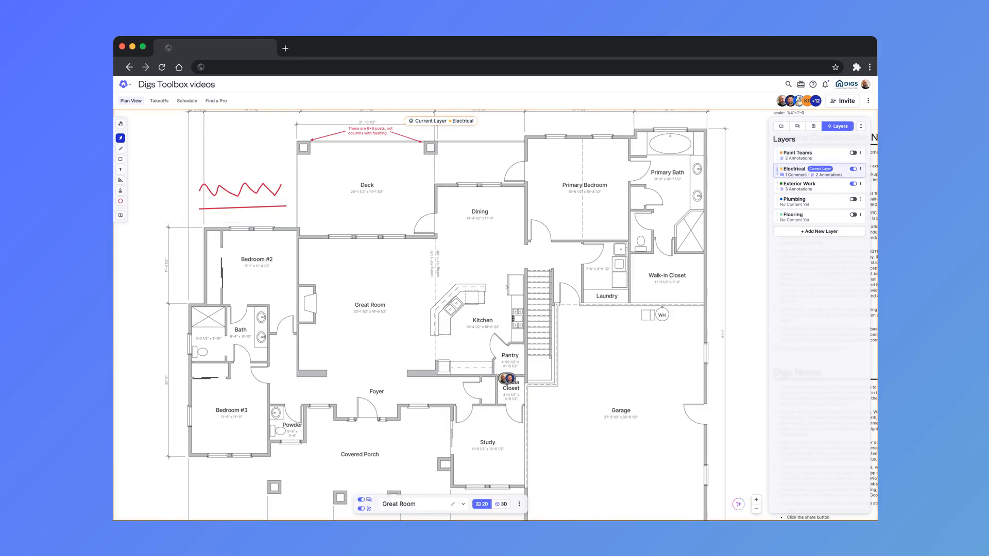
pyautogui.click(854, 153)
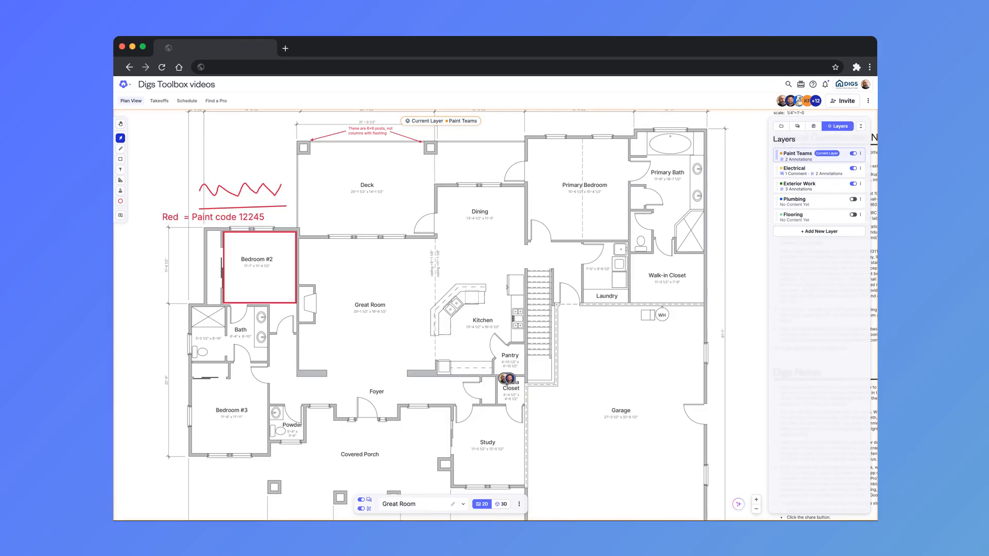
pyautogui.click(853, 152)
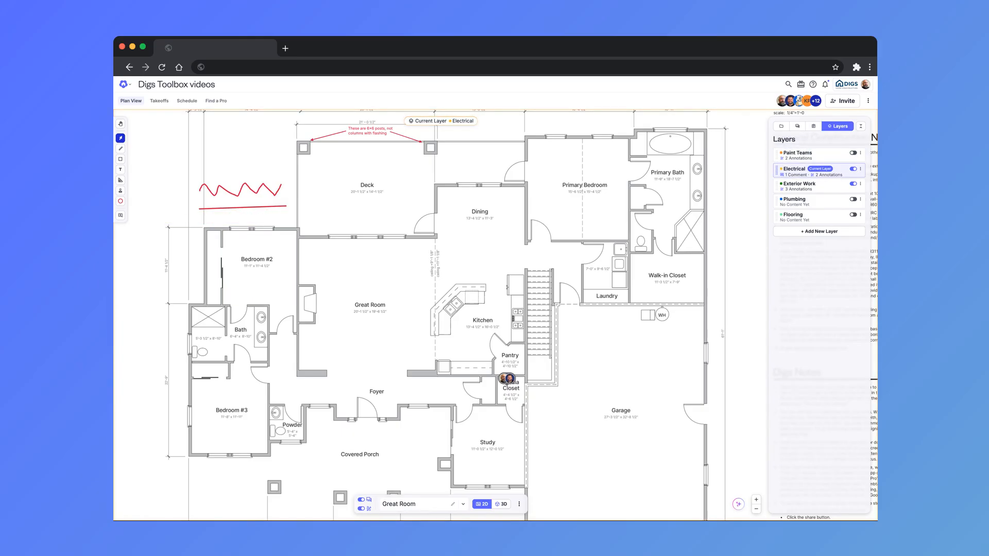
pyautogui.click(853, 184)
pyautogui.click(853, 184)
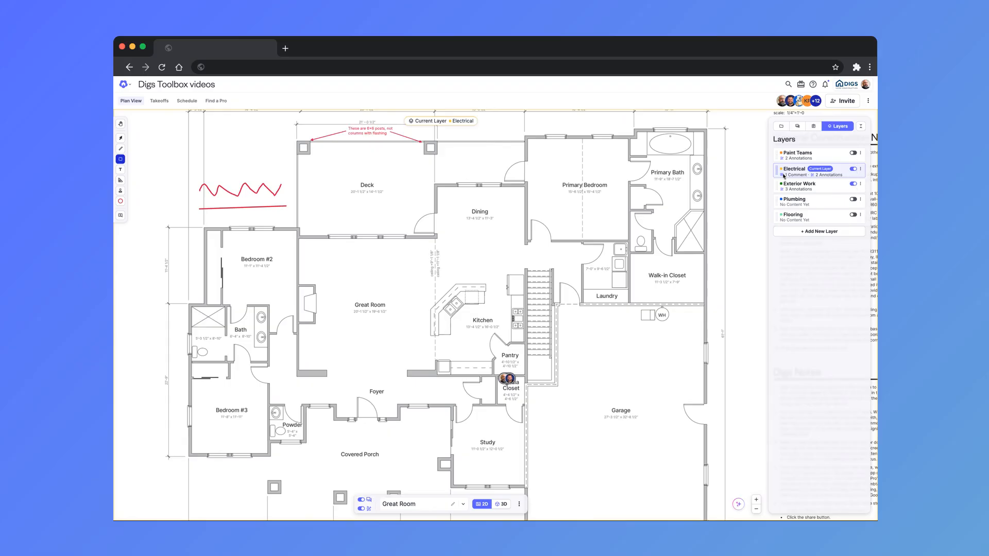
# Hide the Electrical layer and draw a red revision cloud around the deck's two posts and their note on the Exterior Work layer
pyautogui.click(854, 170)
pyautogui.moveTo(294, 122)
pyautogui.mouseDown()
pyautogui.moveTo(426, 135)
pyautogui.moveTo(441, 159)
pyautogui.mouseUp()
# Show the Electrical layer and add a rectangular area measurement covering the Primary Bedroom from corner to opposite corner
pyautogui.click(121, 180)
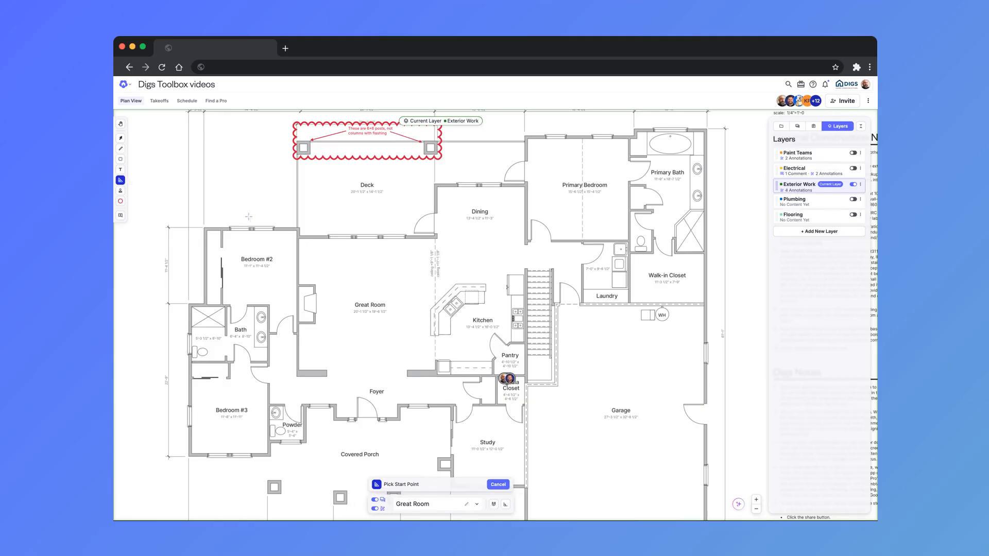
pyautogui.click(853, 169)
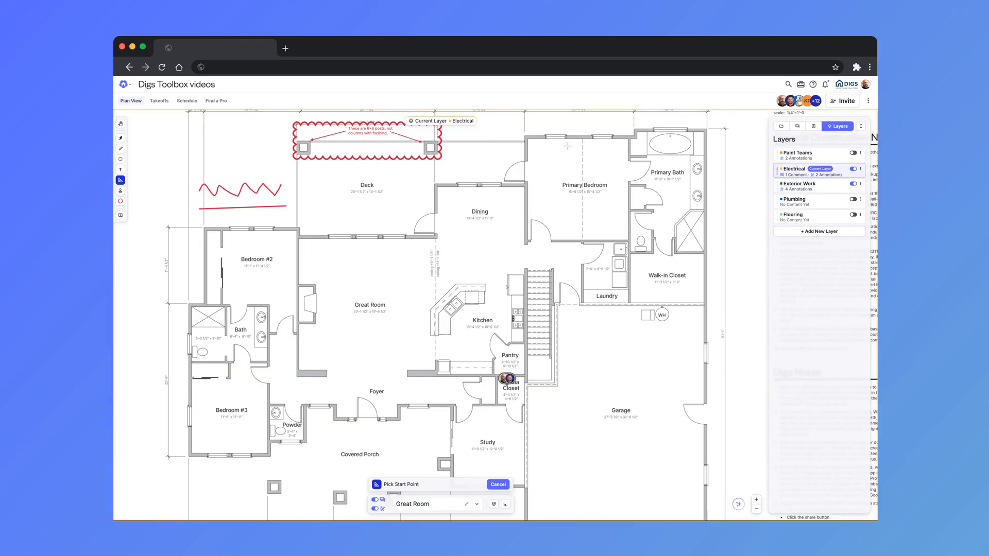
pyautogui.scroll(5, 582, 146)
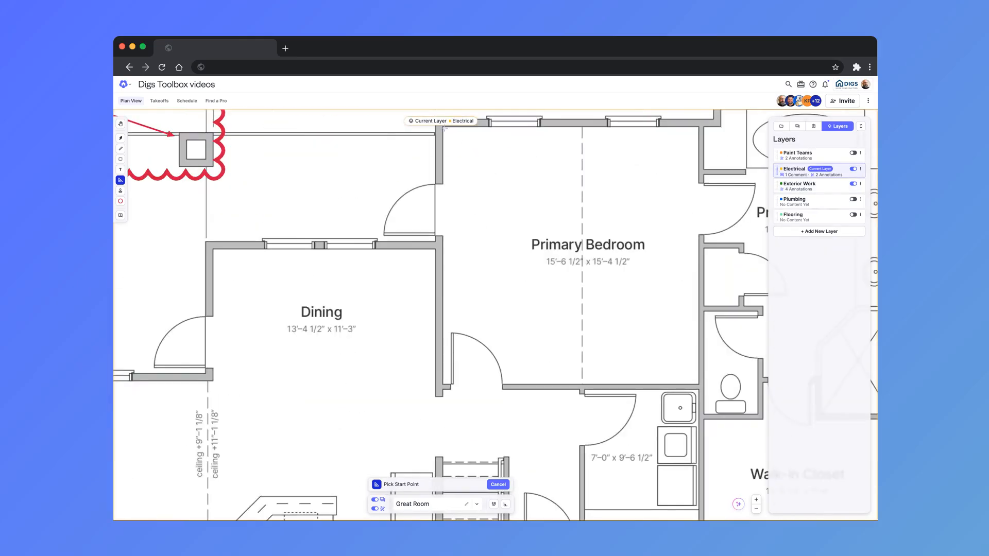
pyautogui.click(444, 128)
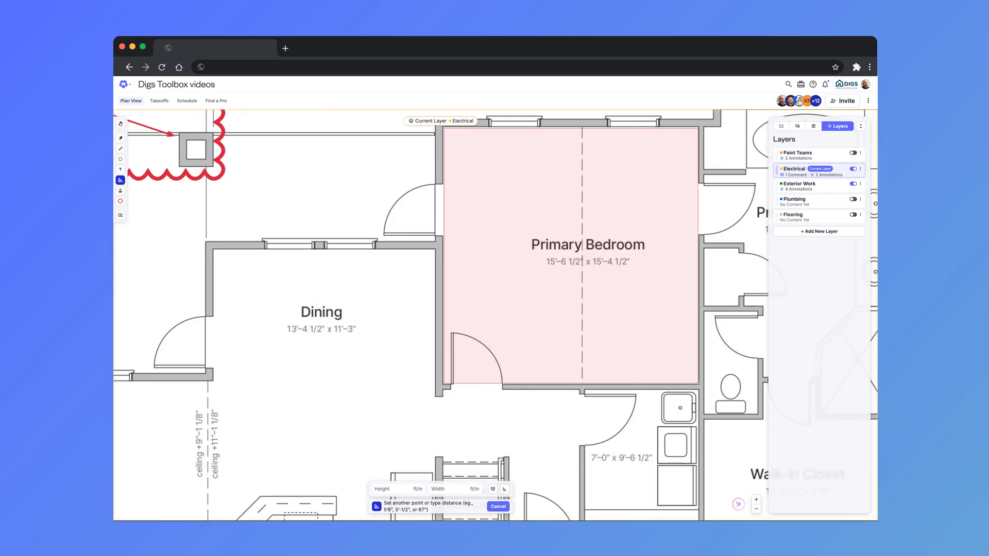
pyautogui.click(698, 383)
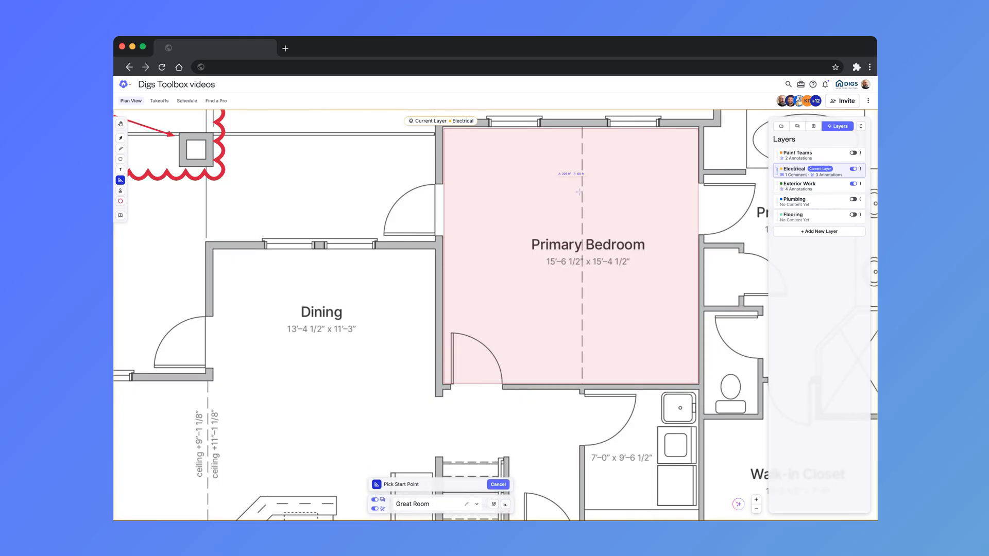
# Show the Paint Teams layer, and hide and restore all annotations on the plan
pyautogui.click(854, 154)
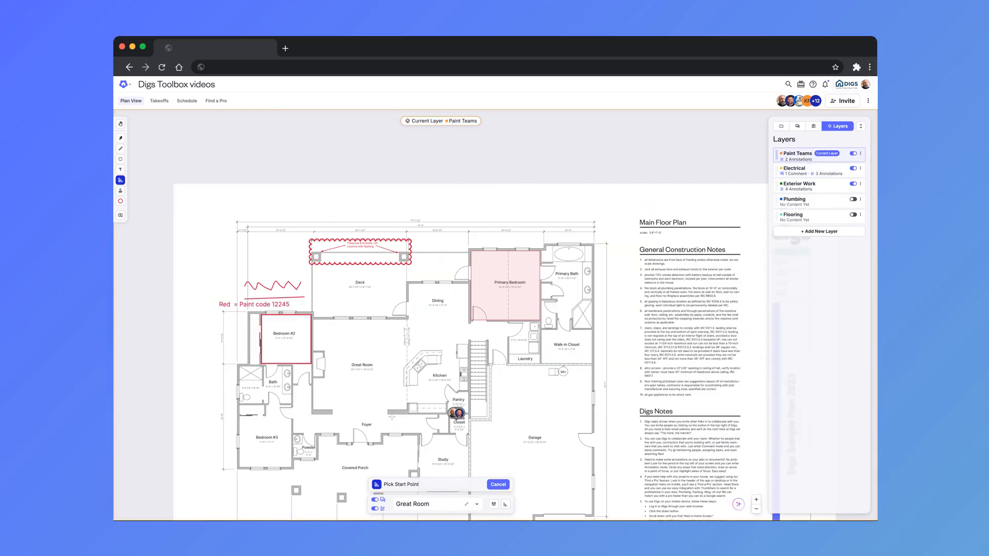
pyautogui.click(375, 509)
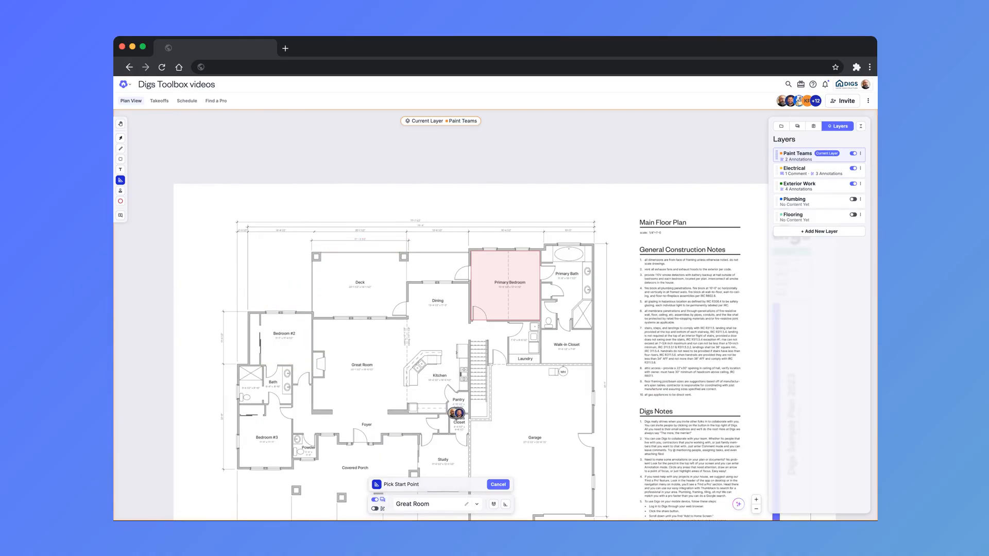
pyautogui.press('Escape')
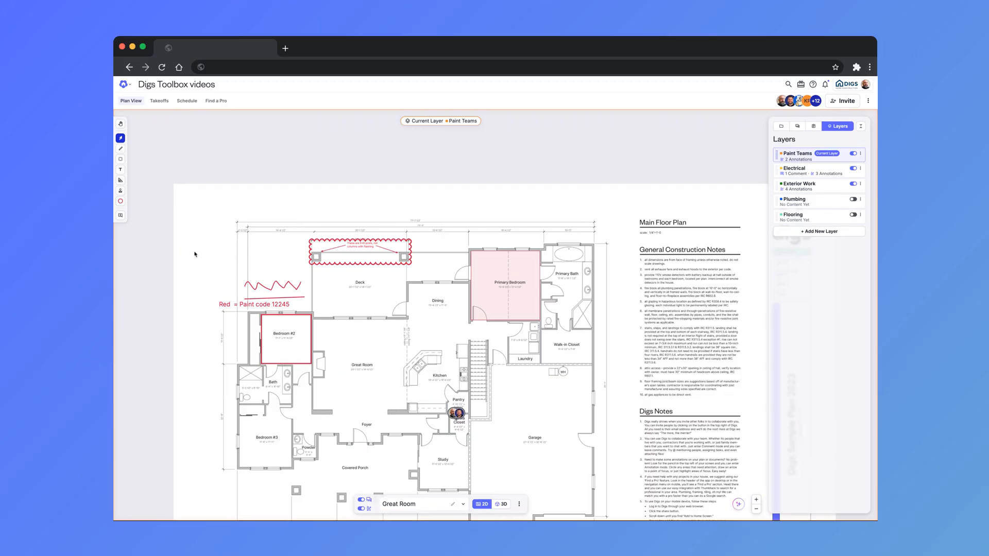
# Delete the zigzag, the line beneath it, the paint code text and the rectangle around Bedroom #2 together
pyautogui.click(255, 291)
pyautogui.moveTo(214, 258)
pyautogui.mouseDown()
pyautogui.moveTo(323, 280)
pyautogui.moveTo(335, 400)
pyautogui.moveTo(209, 278)
pyautogui.mouseUp()
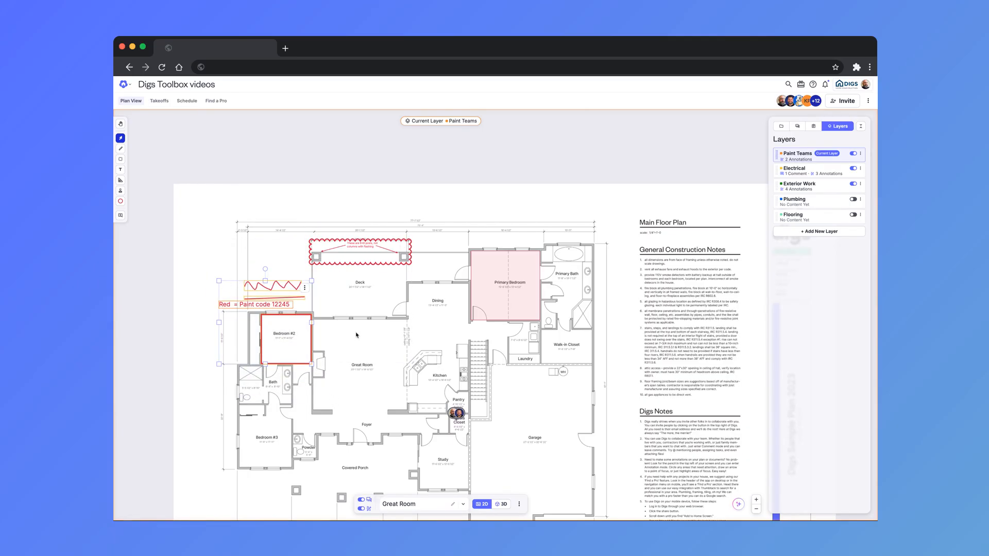
pyautogui.press('BackSpace')
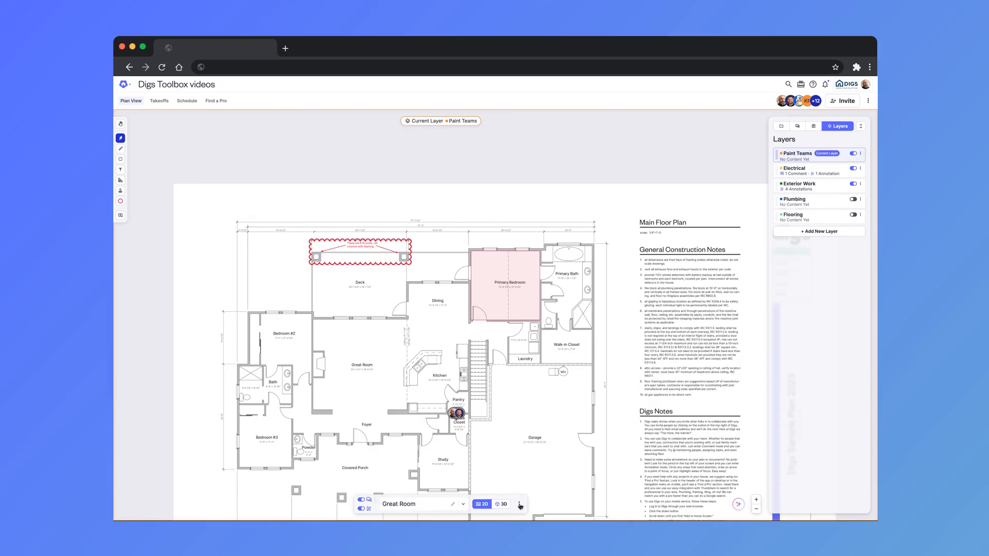
# Open the export settings for the plan file digs-sample-plan.pdf
pyautogui.click(519, 505)
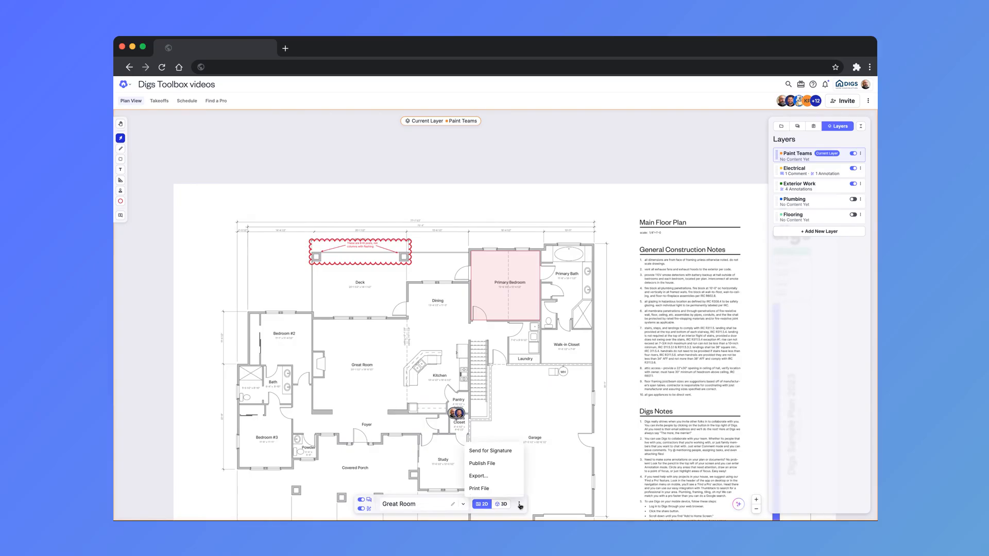
pyautogui.click(500, 477)
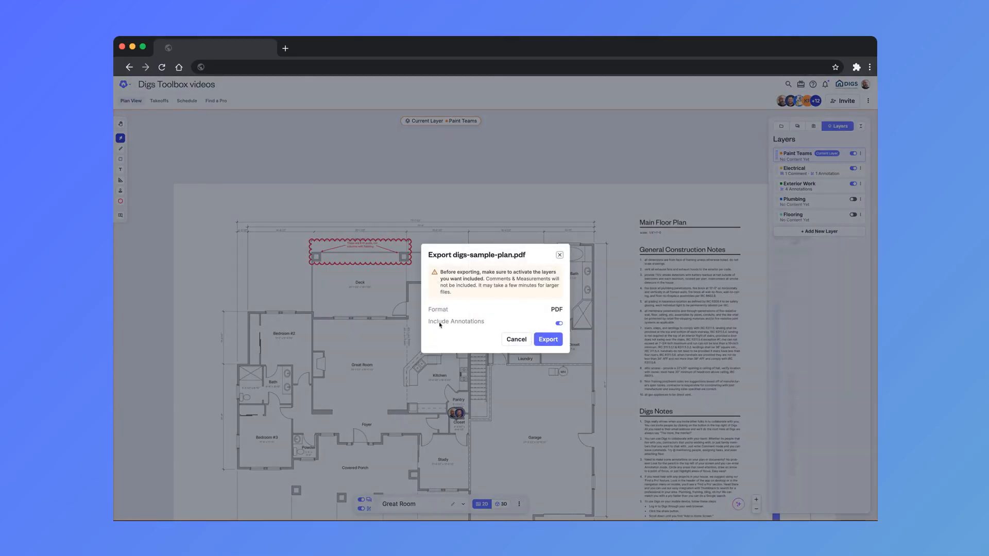